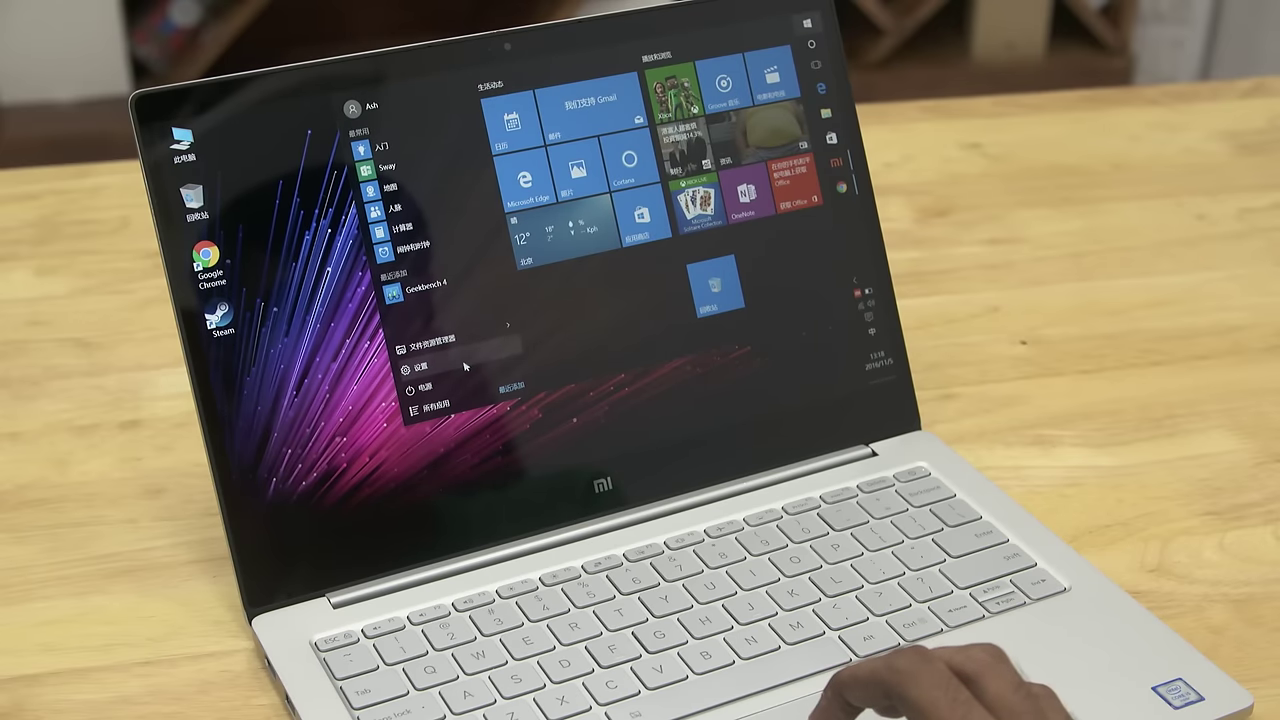
{"action": "left_click", "coordinate": [425, 367]}
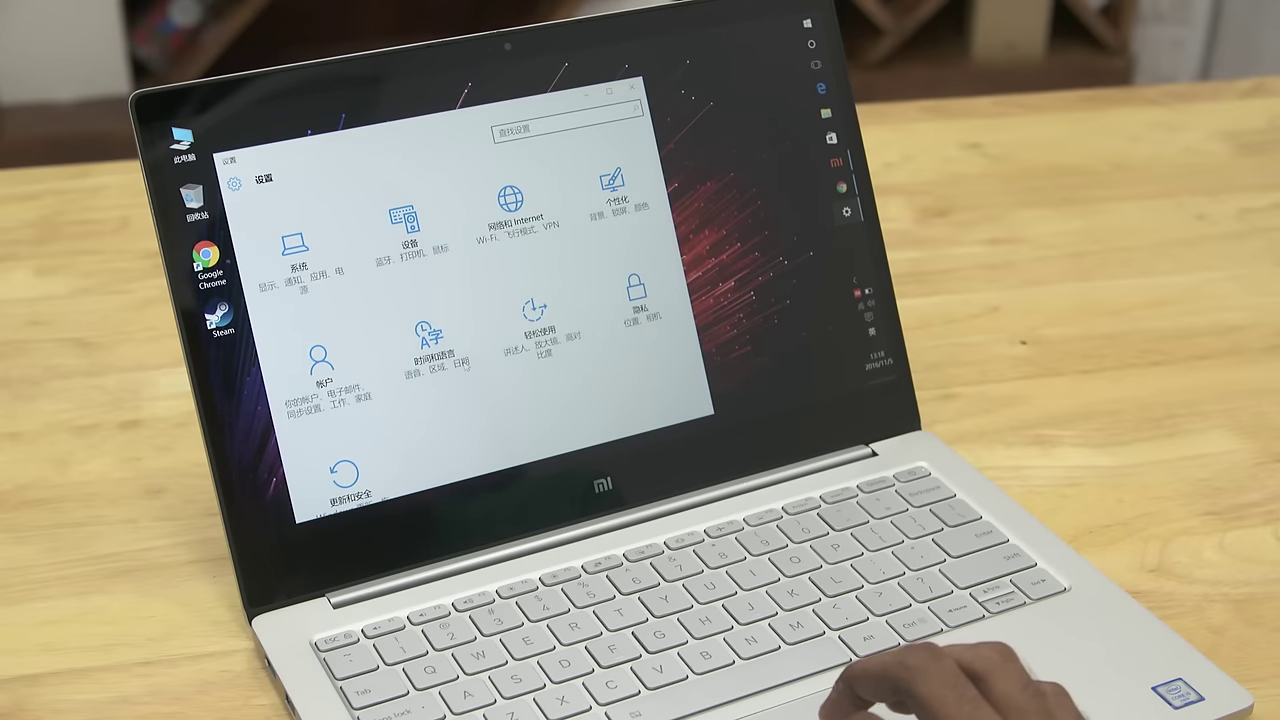
{"action": "left_click", "coordinate": [432, 340]}
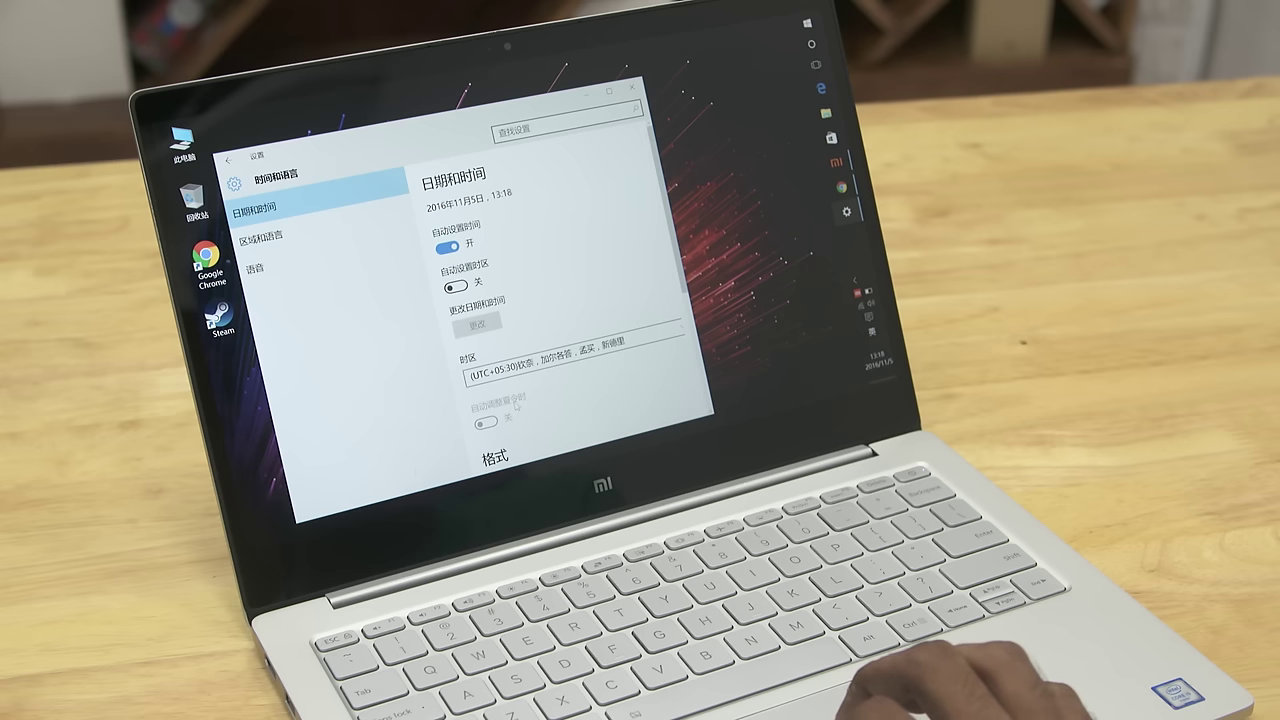
{"action": "scroll", "coordinate": [516, 400], "scroll_direction": "down", "scroll_amount": 2}
{"action": "scroll", "coordinate": [516, 400], "scroll_direction": "down", "scroll_amount": 2}
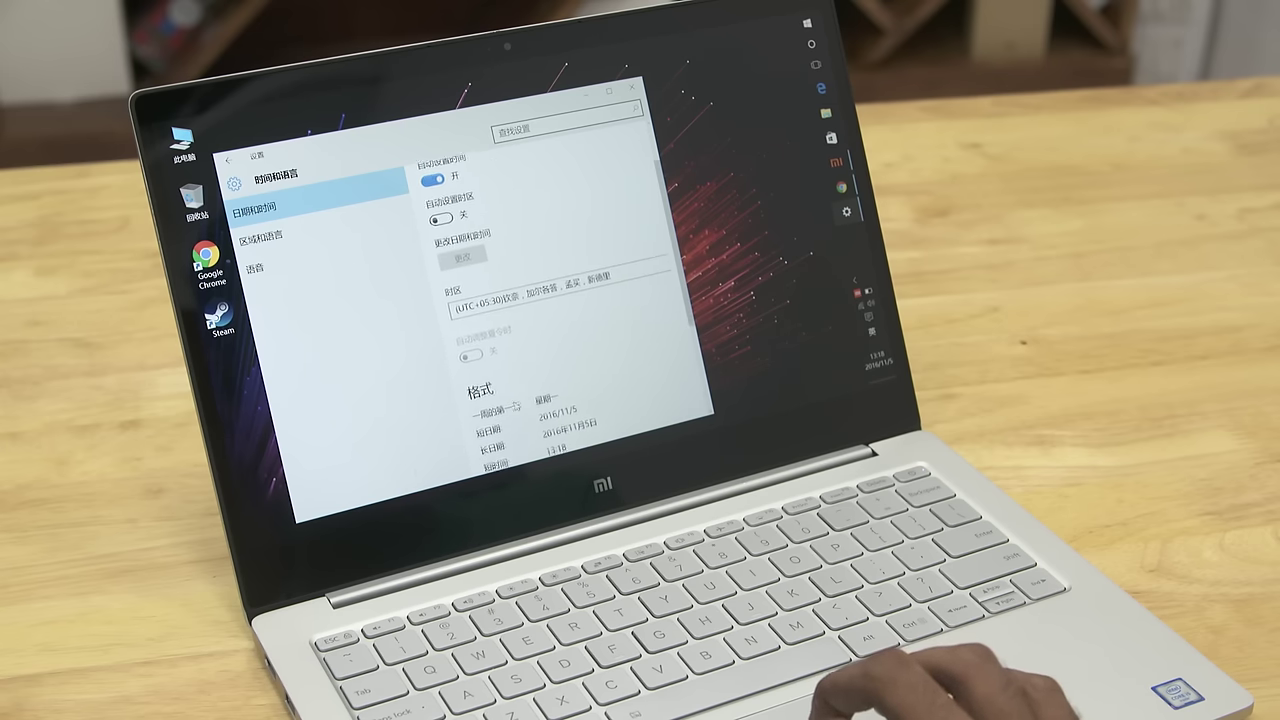
{"action": "scroll", "coordinate": [516, 400], "scroll_direction": "down", "scroll_amount": 2}
{"action": "scroll", "coordinate": [516, 400], "scroll_direction": "down", "scroll_amount": 2}
{"action": "scroll", "coordinate": [516, 400], "scroll_direction": "down", "scroll_amount": 2}
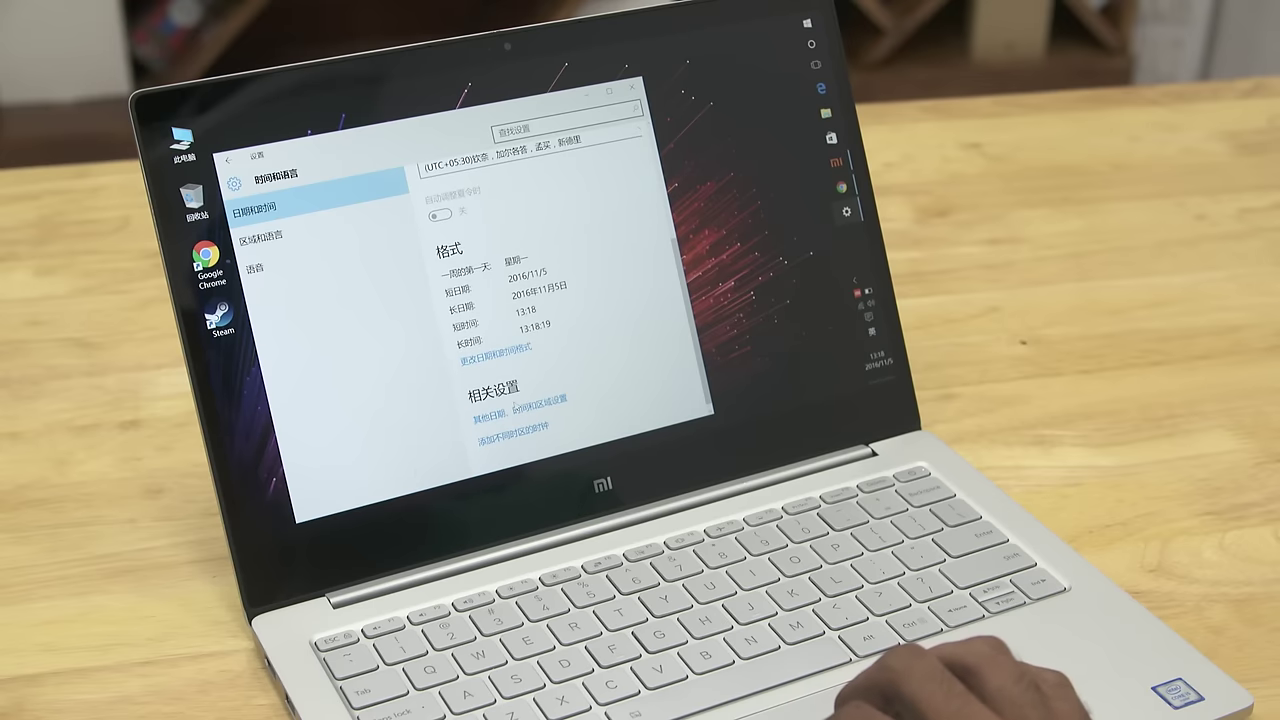
{"action": "scroll", "coordinate": [516, 400], "scroll_direction": "down", "scroll_amount": 1}
{"action": "scroll", "coordinate": [516, 400], "scroll_direction": "up", "scroll_amount": 3}
{"action": "scroll", "coordinate": [516, 400], "scroll_direction": "up", "scroll_amount": 3}
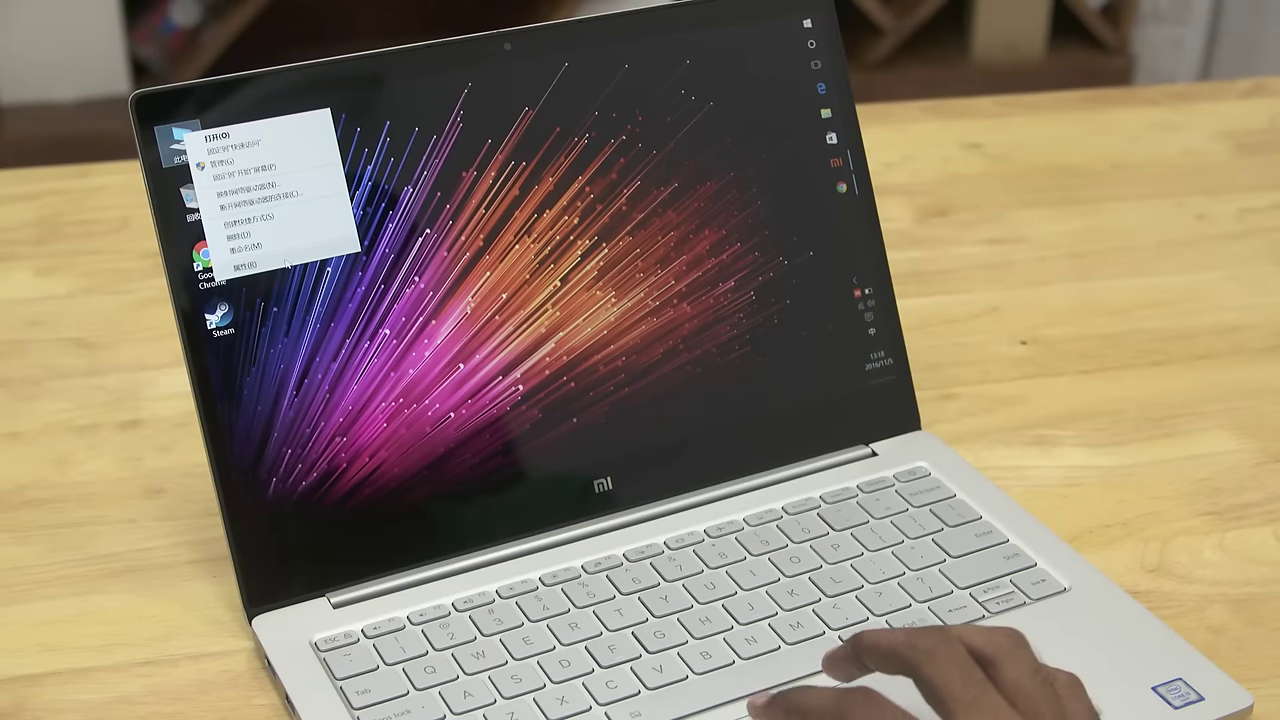
{"action": "left_click", "coordinate": [244, 266]}
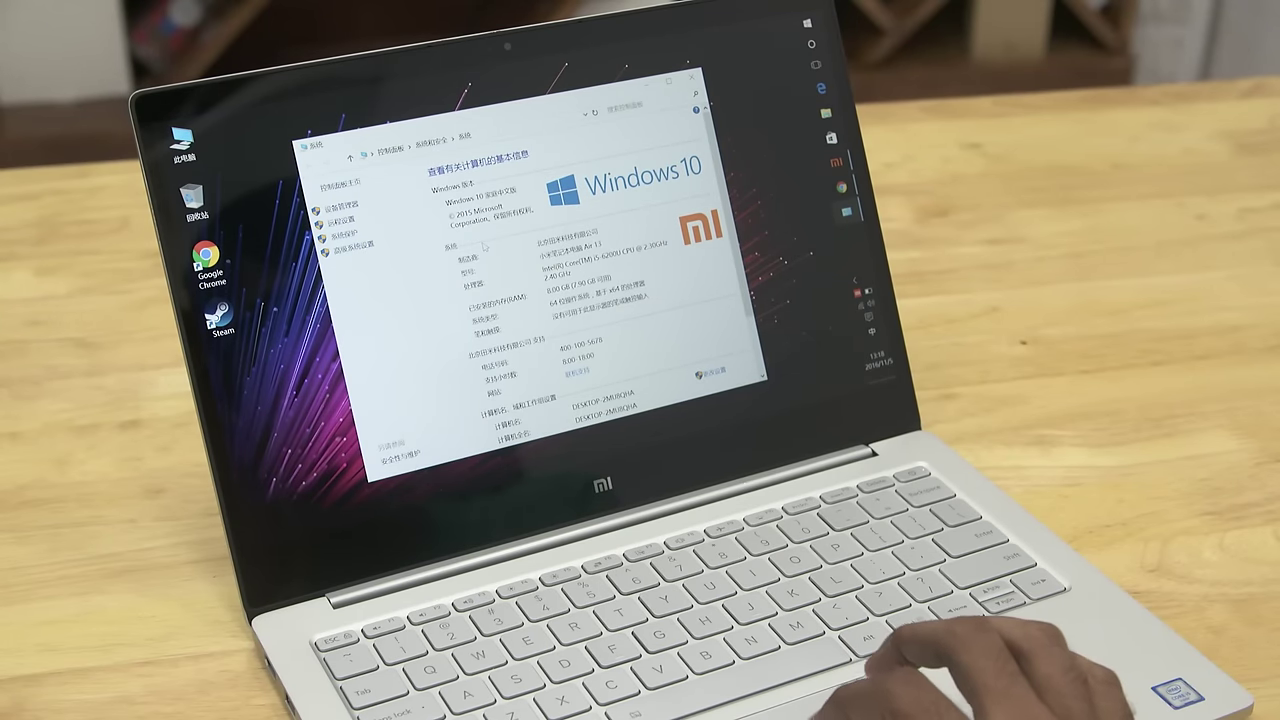
{"action": "scroll", "coordinate": [478, 246], "scroll_direction": "down", "scroll_amount": 1}
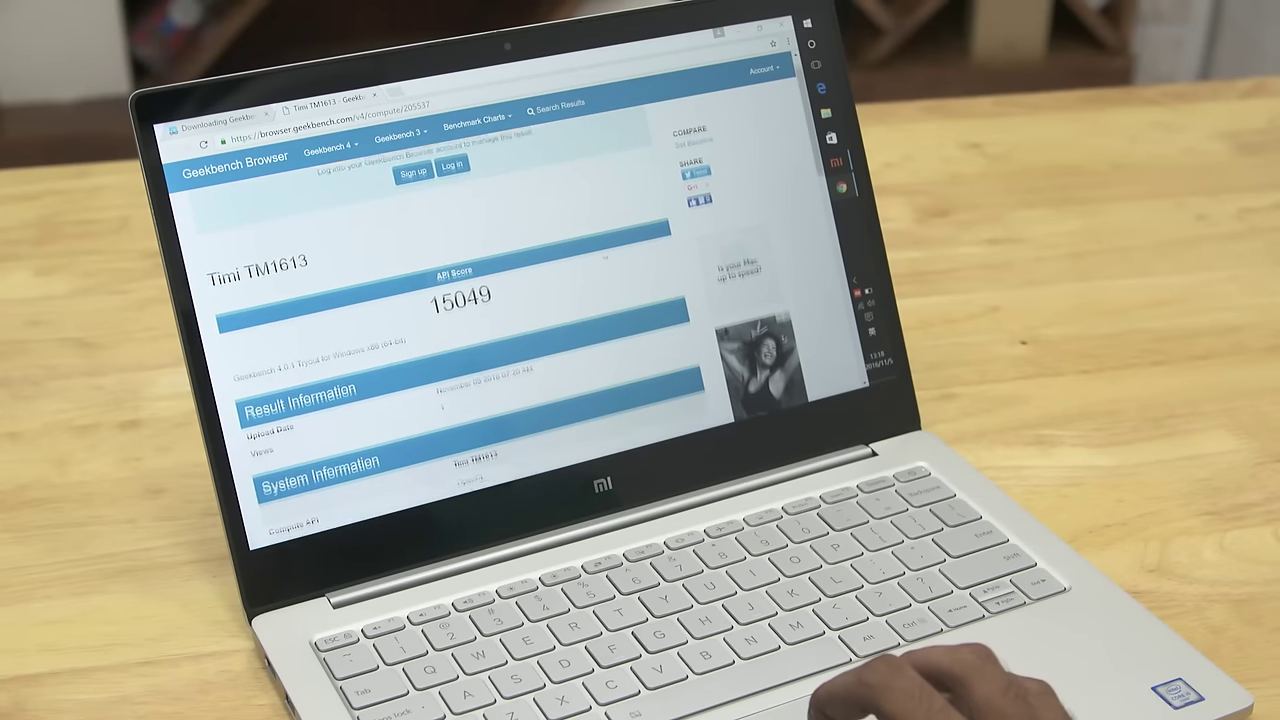
{"action": "scroll", "coordinate": [604, 255], "scroll_direction": "down", "scroll_amount": 3}
{"action": "scroll", "coordinate": [604, 255], "scroll_direction": "down", "scroll_amount": 3}
{"action": "scroll", "coordinate": [604, 255], "scroll_direction": "down", "scroll_amount": 3}
{"action": "scroll", "coordinate": [604, 255], "scroll_direction": "down", "scroll_amount": 3}
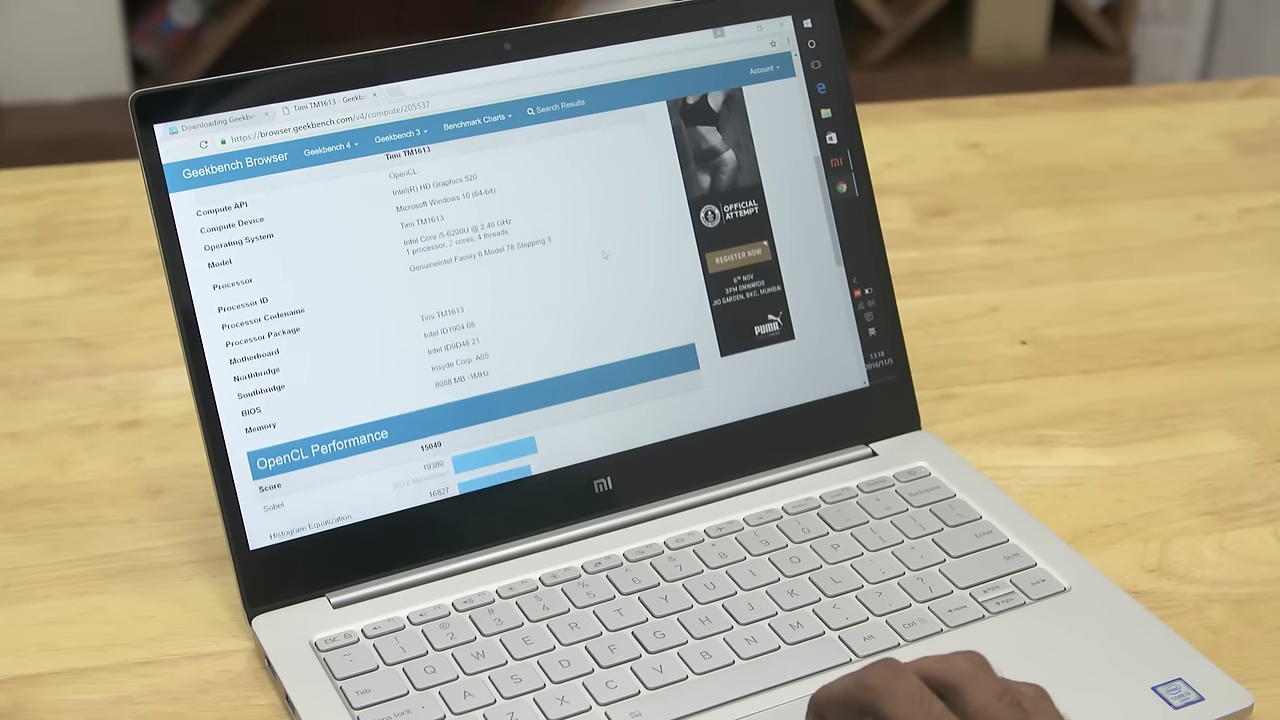
{"action": "scroll", "coordinate": [604, 255], "scroll_direction": "down", "scroll_amount": 2}
{"action": "scroll", "coordinate": [604, 255], "scroll_direction": "down", "scroll_amount": 3}
{"action": "scroll", "coordinate": [604, 255], "scroll_direction": "down", "scroll_amount": 3}
{"action": "scroll", "coordinate": [604, 255], "scroll_direction": "down", "scroll_amount": 3}
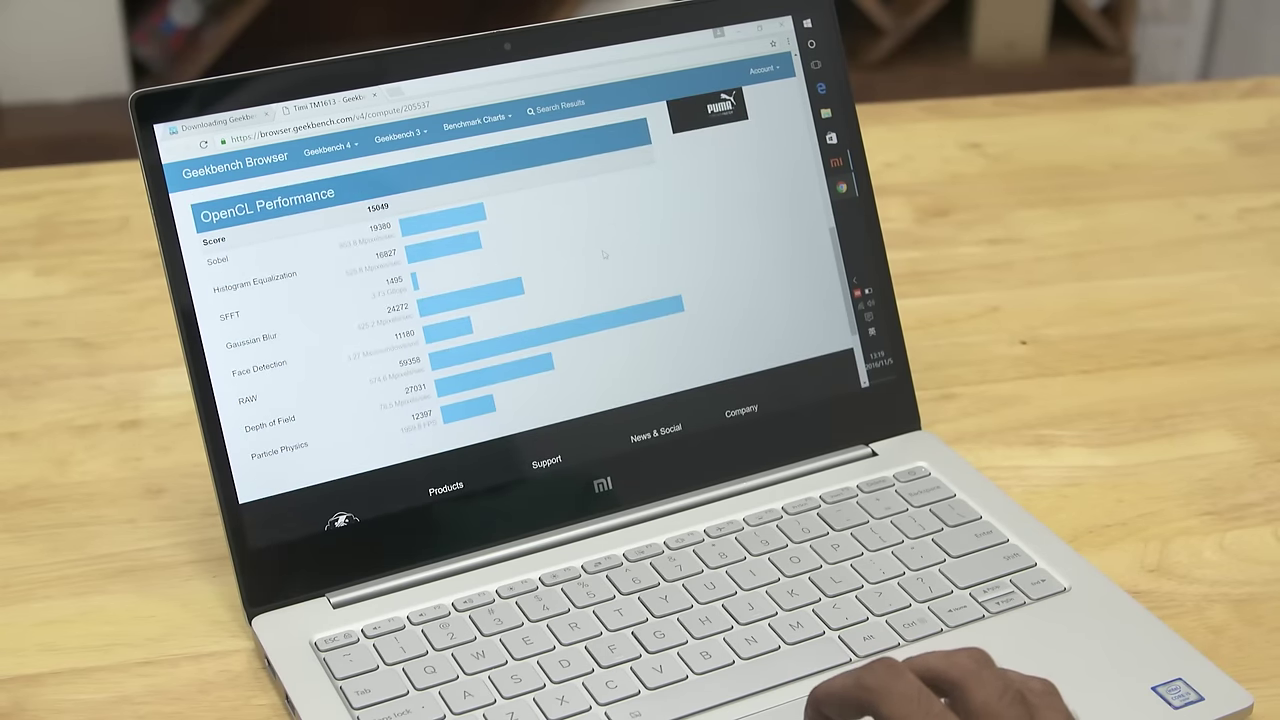